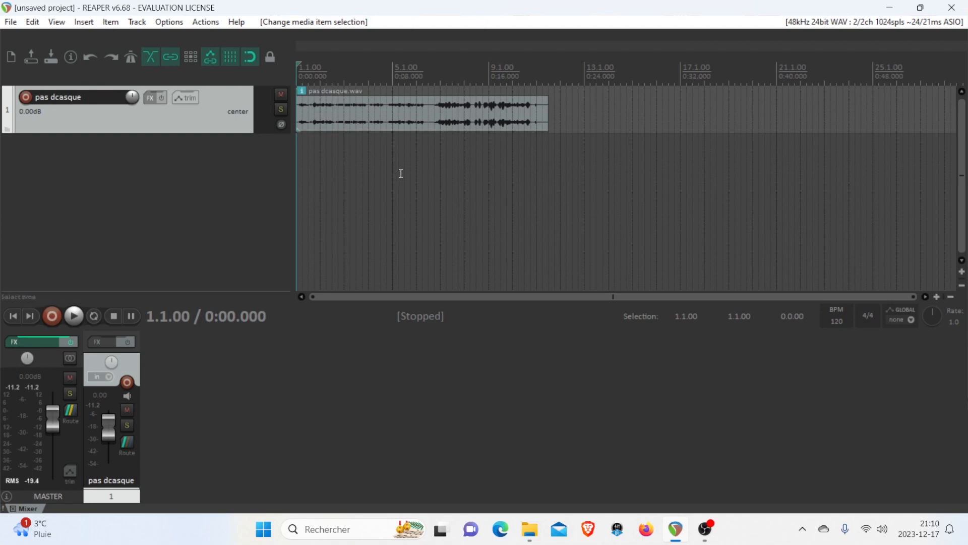
# Switch to the Brave browser, go to podcast.adobe.com and open the Enhance Speech page to review it
pyautogui.click(588, 529)
pyautogui.write('adobe p')
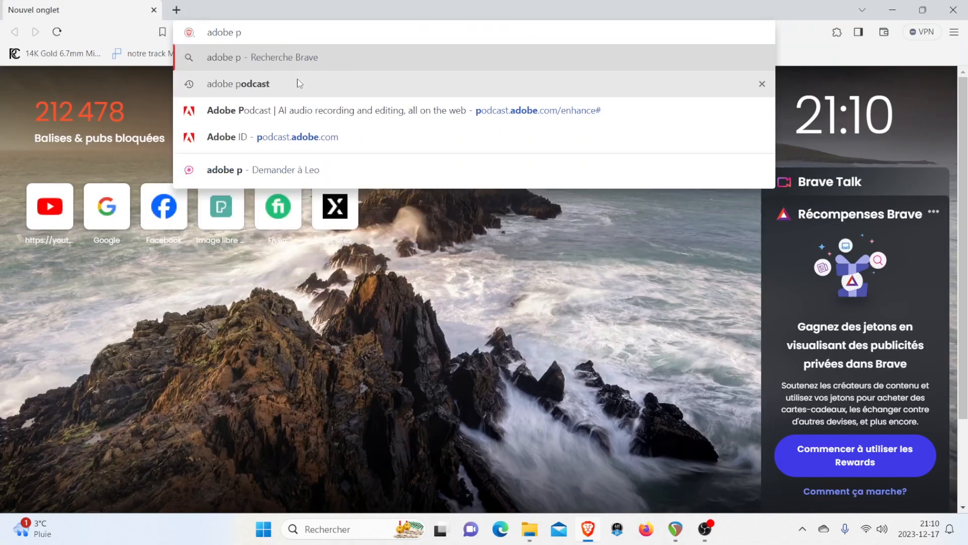
pyautogui.click(346, 136)
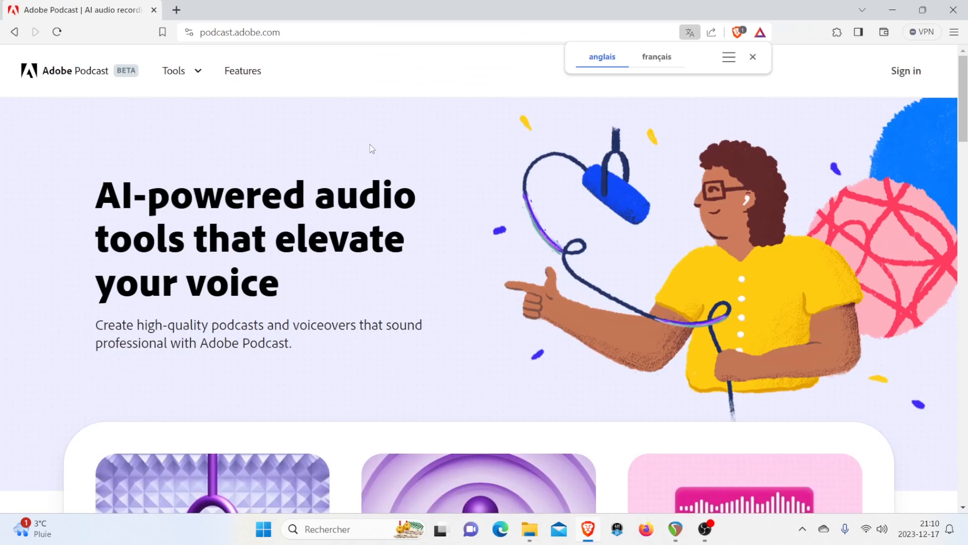
pyautogui.click(752, 57)
pyautogui.scroll(-6, 212, 381)
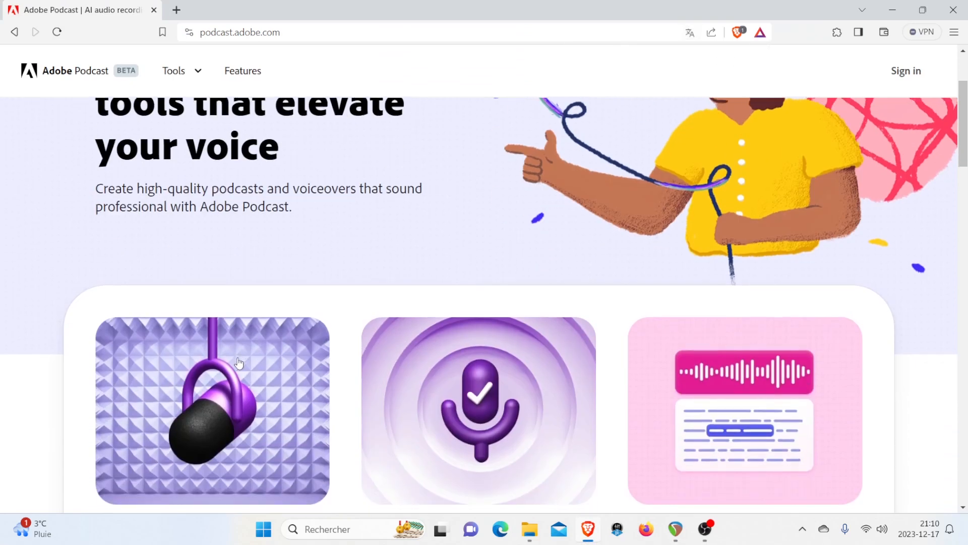
pyautogui.click(174, 384)
pyautogui.scroll(-3, 407, 251)
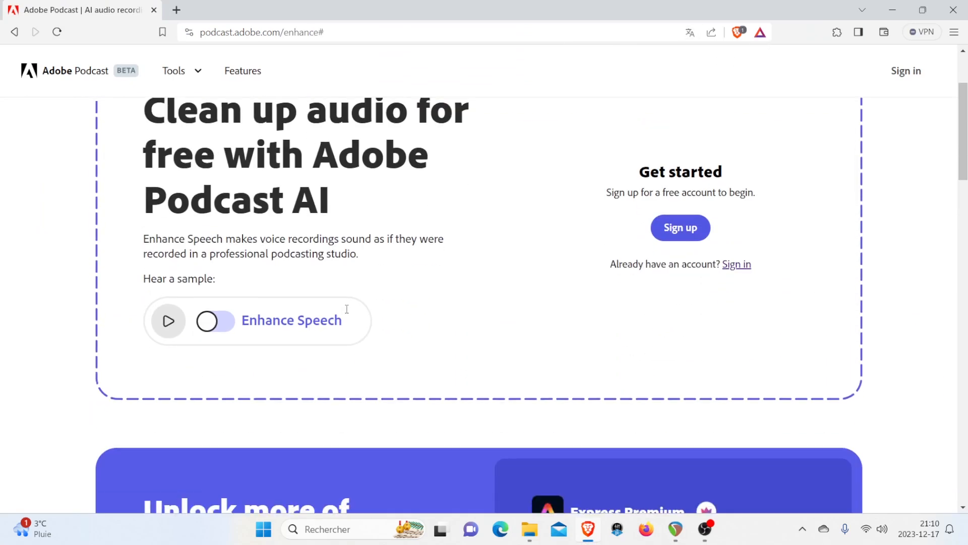
pyautogui.scroll(2, 396, 253)
pyautogui.scroll(-1, 219, 362)
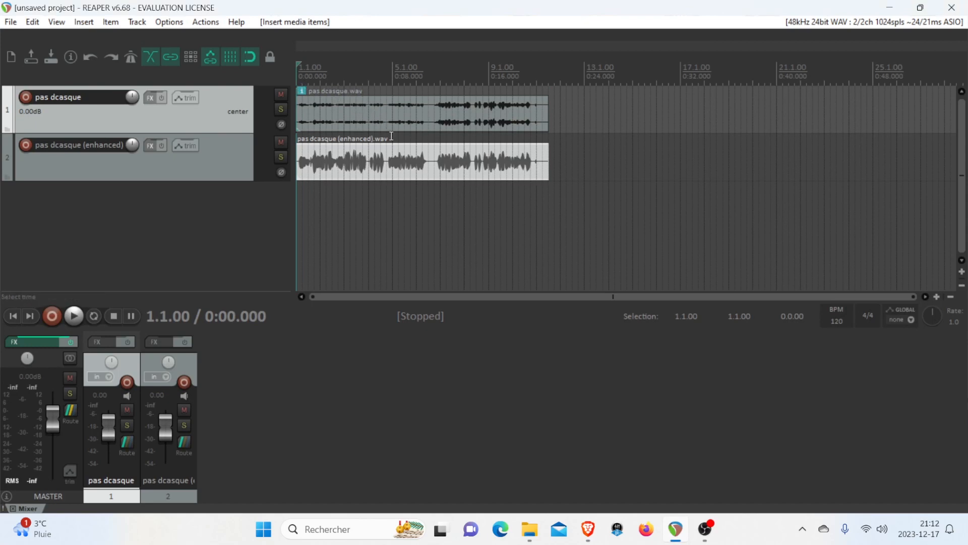
# Place the edit cursor at 1.4.00, select the enhanced track and mute the original "pas dcasque" track
pyautogui.scroll(2, 498, 175)
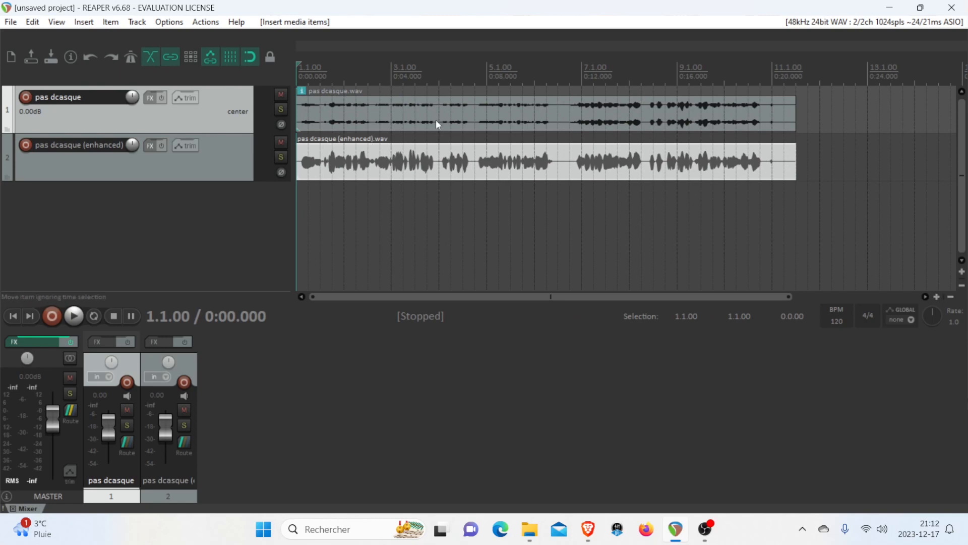
pyautogui.click(427, 232)
pyautogui.scroll(2, 456, 240)
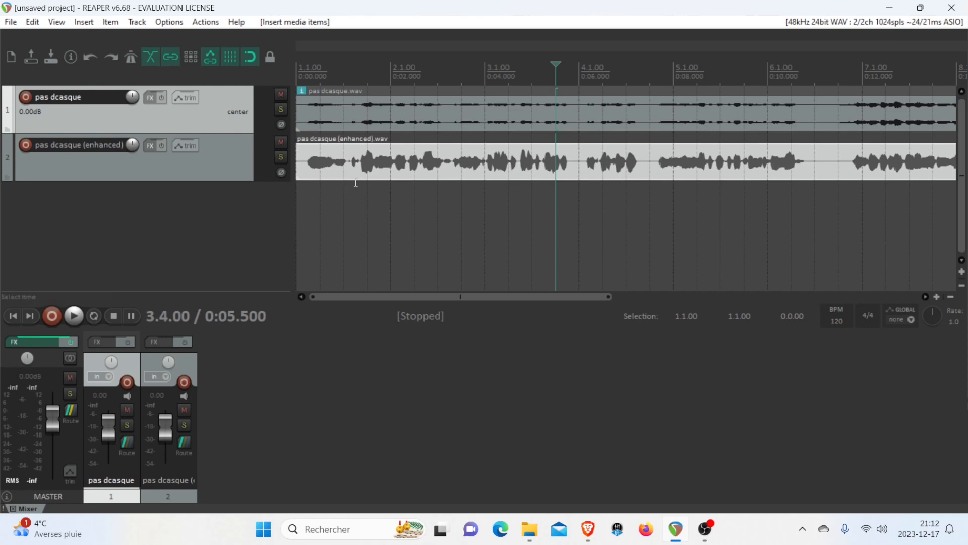
pyautogui.scroll(-1, 356, 182)
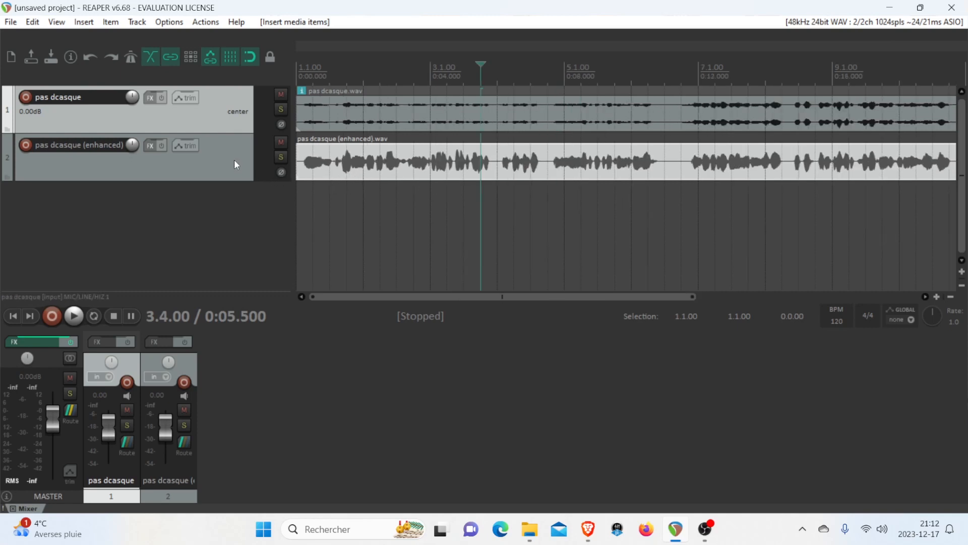
pyautogui.click(347, 71)
pyautogui.click(178, 150)
pyautogui.click(280, 94)
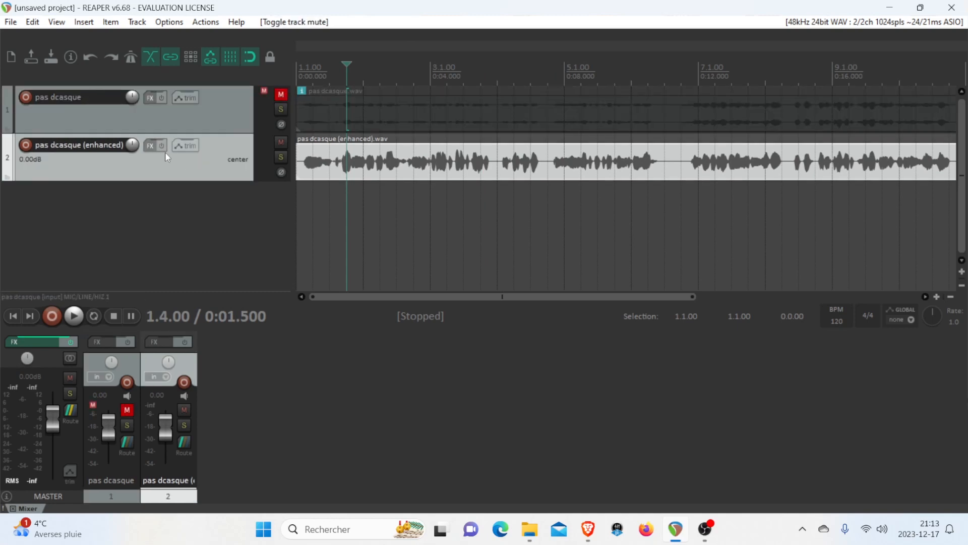
# Add the FabFilter Pro-Q 3 equalizer to the "pas dcasque (enhanced)" track
pyautogui.click(151, 146)
pyautogui.write('fab')
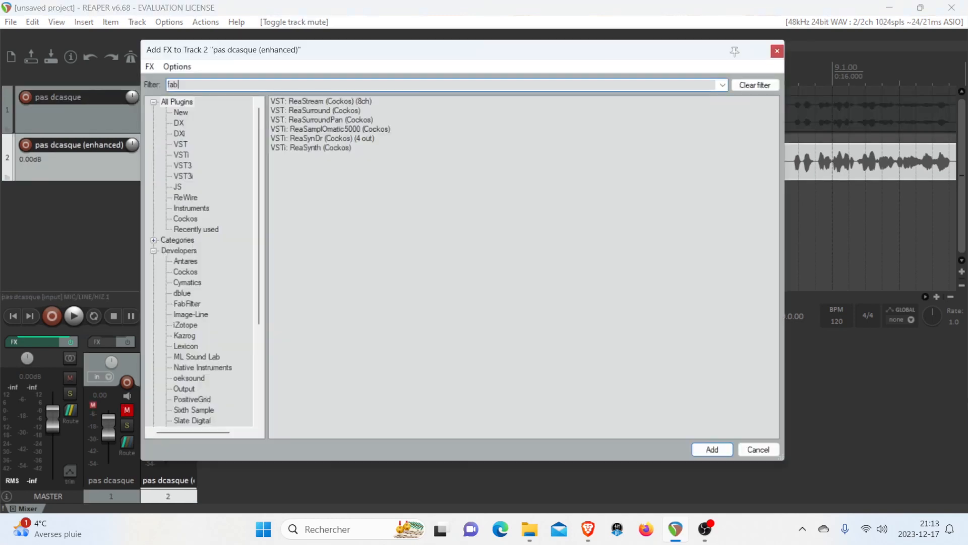
pyautogui.doubleClick(340, 148)
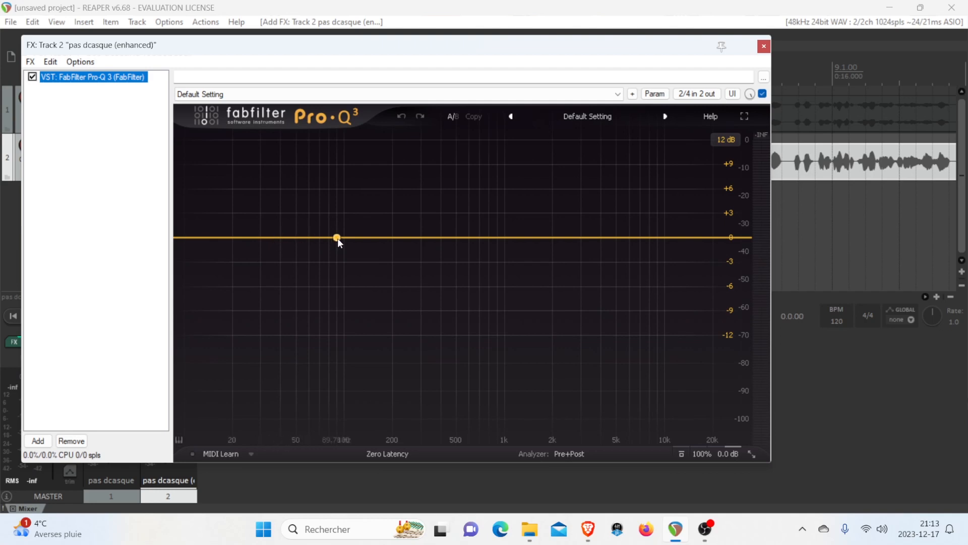
# During playback, shape the EQ with a bell cut of about 2.6 dB near 175 Hz and a second bell boosting around 600 Hz
pyautogui.moveTo(376, 237); pyautogui.dragTo(396, 226)
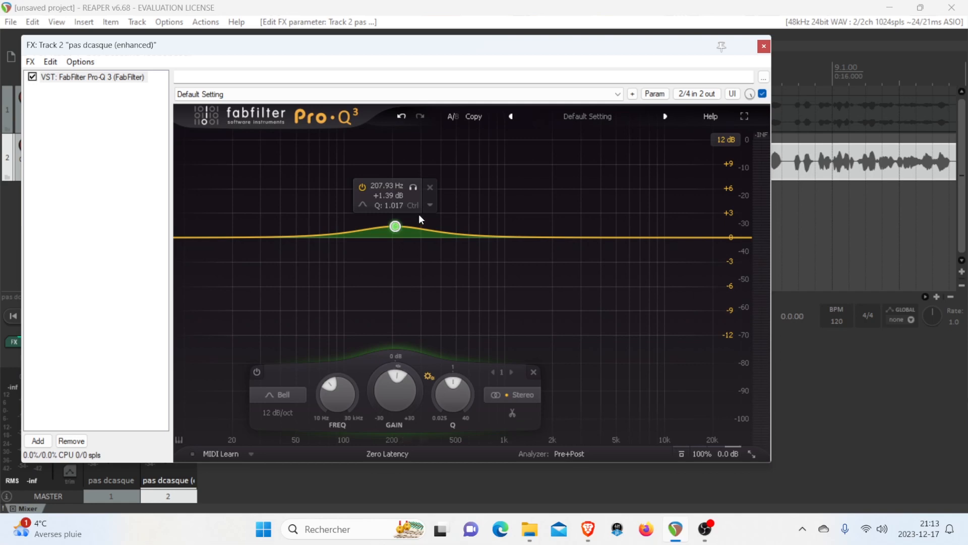
pyautogui.press('space')
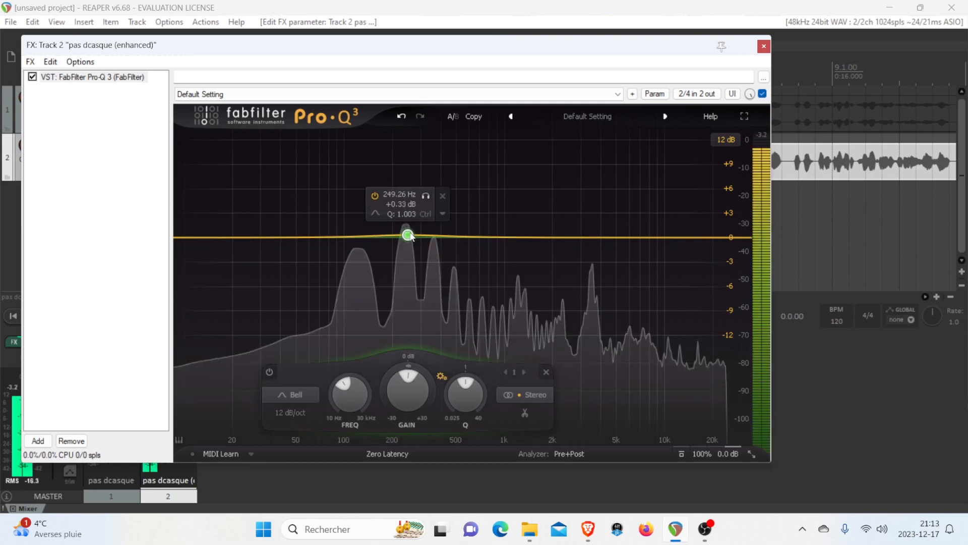
pyautogui.moveTo(396, 228); pyautogui.dragTo(379, 192)
pyautogui.scroll(6, 382, 187)
pyautogui.moveTo(388, 413); pyautogui.dragTo(390, 471)
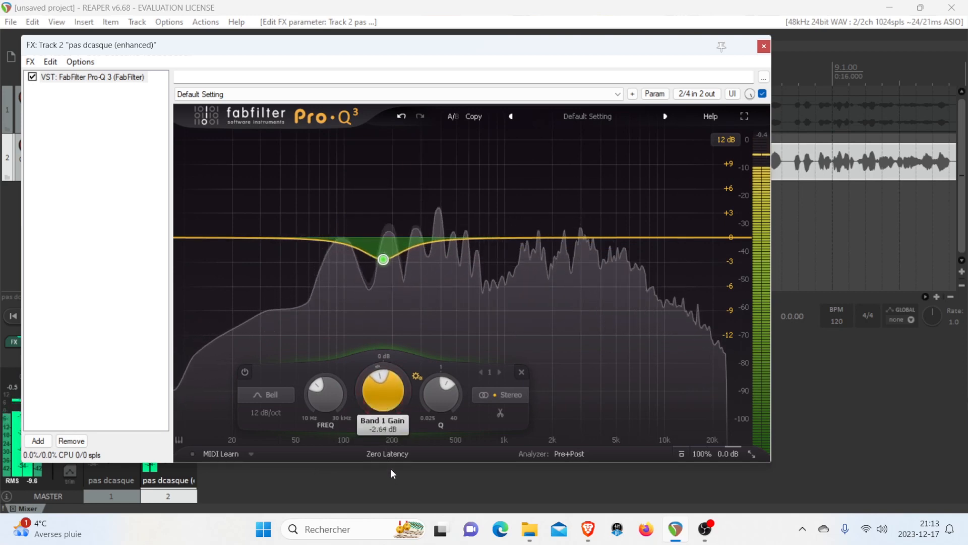
pyautogui.moveTo(459, 237); pyautogui.dragTo(470, 217)
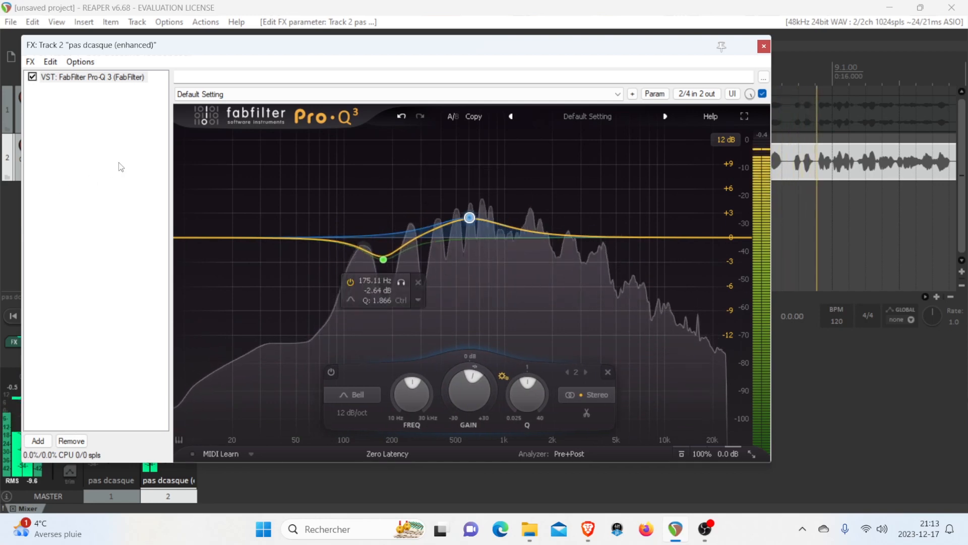
# Add the Slate Digital Fresh Air plugin after the equalizer in the enhanced track's FX chain
pyautogui.click(39, 441)
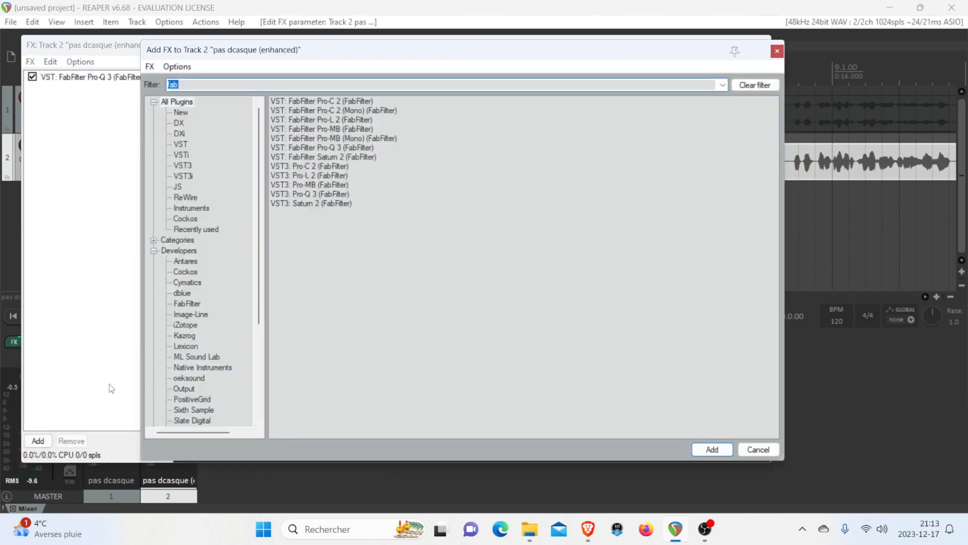
pyautogui.write('fresh')
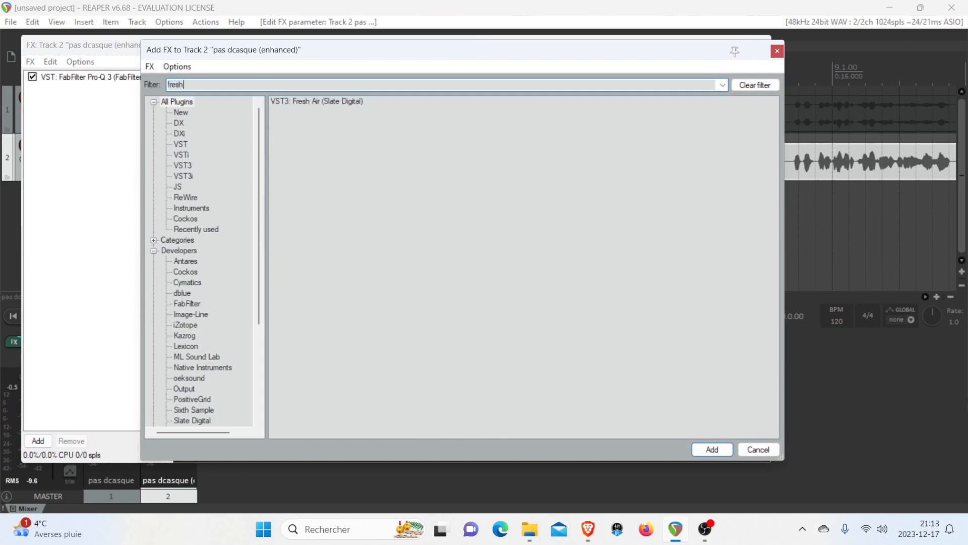
pyautogui.click(336, 102)
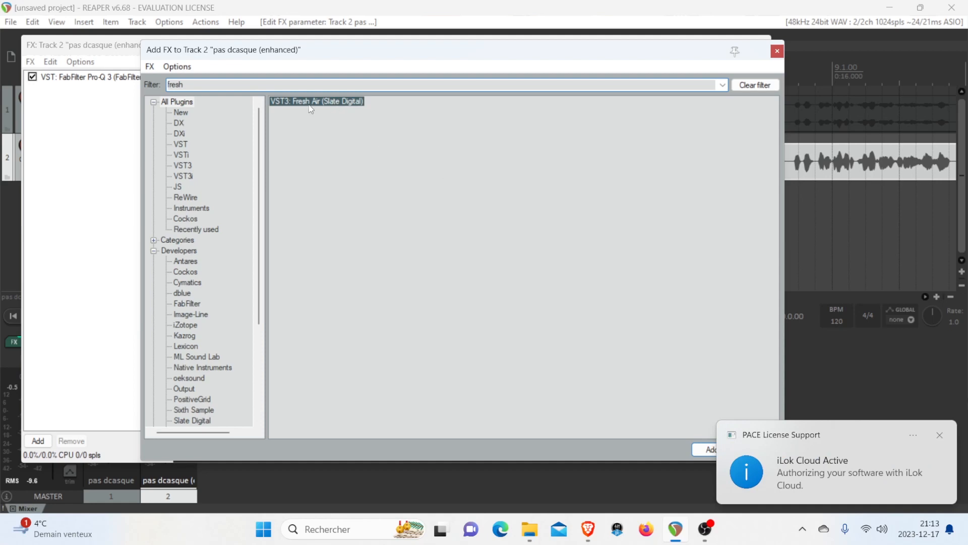
pyautogui.doubleClick(311, 103)
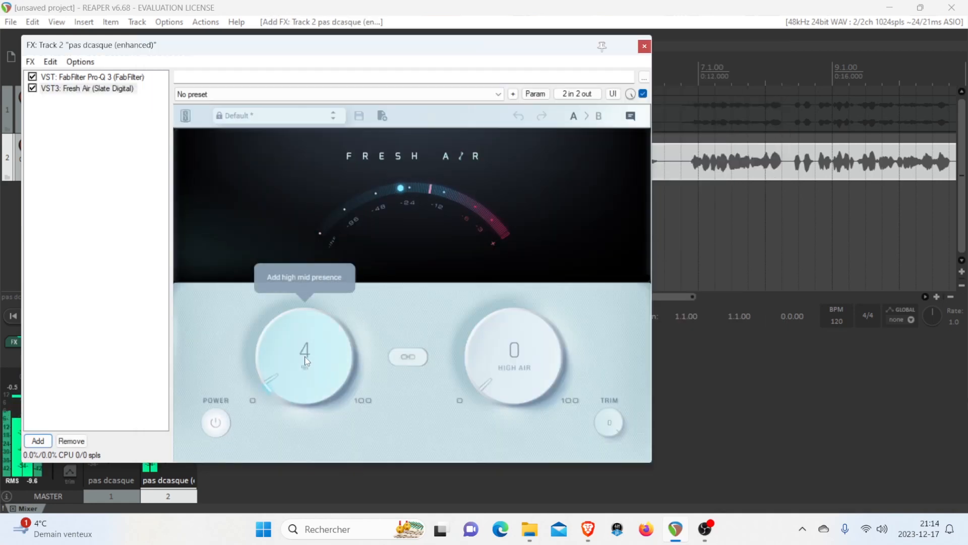
# Set Fresh Air's Mid Air to 19 and High Air to 29
pyautogui.moveTo(305, 360); pyautogui.dragTo(297, 286)
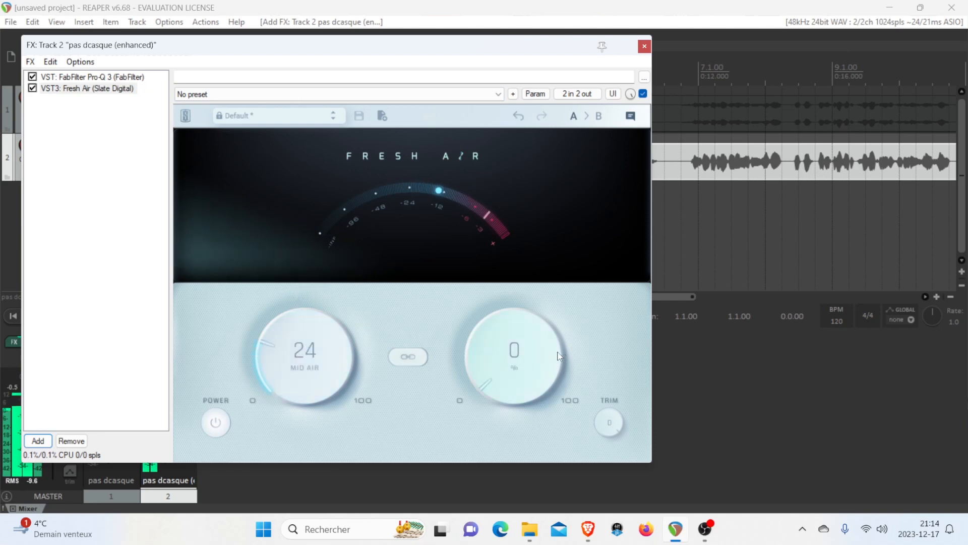
pyautogui.moveTo(559, 356); pyautogui.dragTo(500, 244)
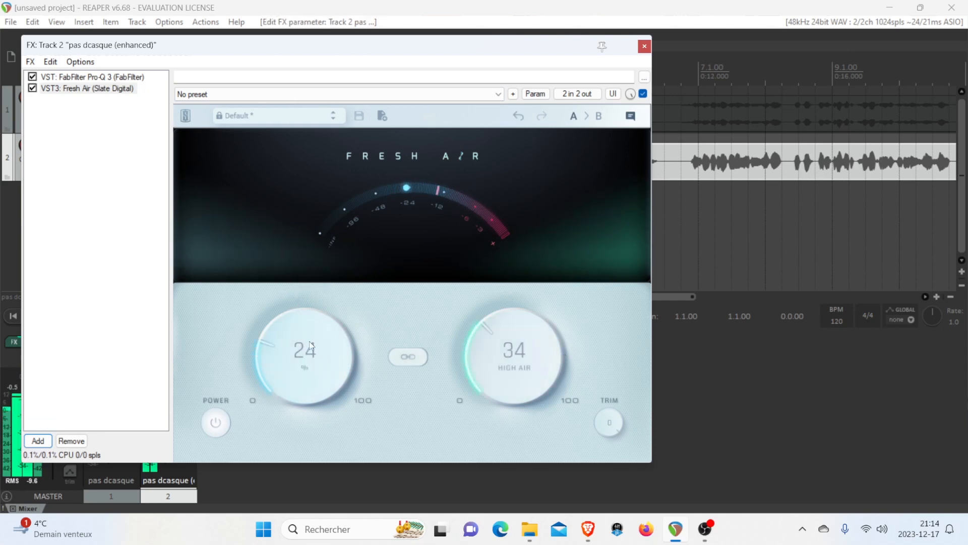
pyautogui.scroll(-5, 312, 346)
pyautogui.scroll(-5, 486, 389)
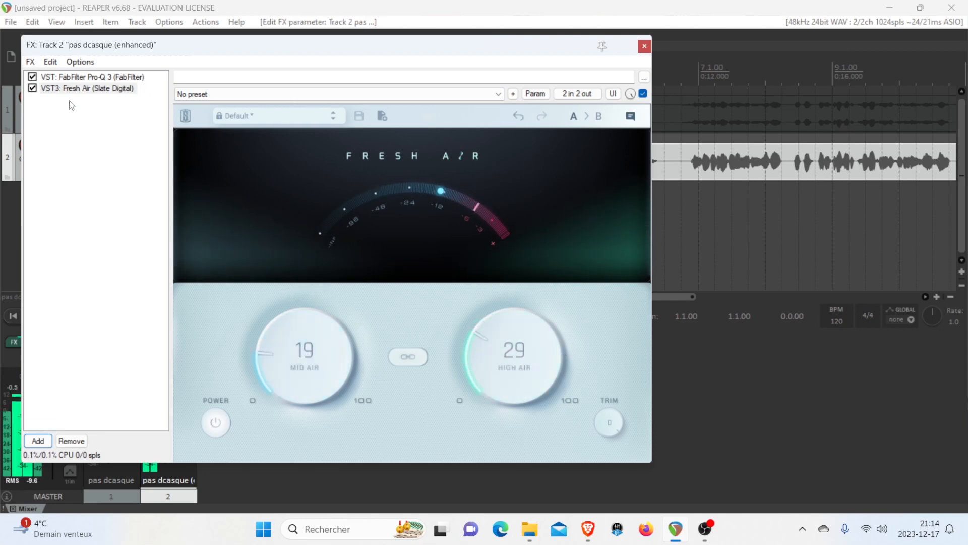
# Add the stereo UAD Teletronix LA-2A Legacy compressor to the enhanced track's FX chain
pyautogui.click(50, 441)
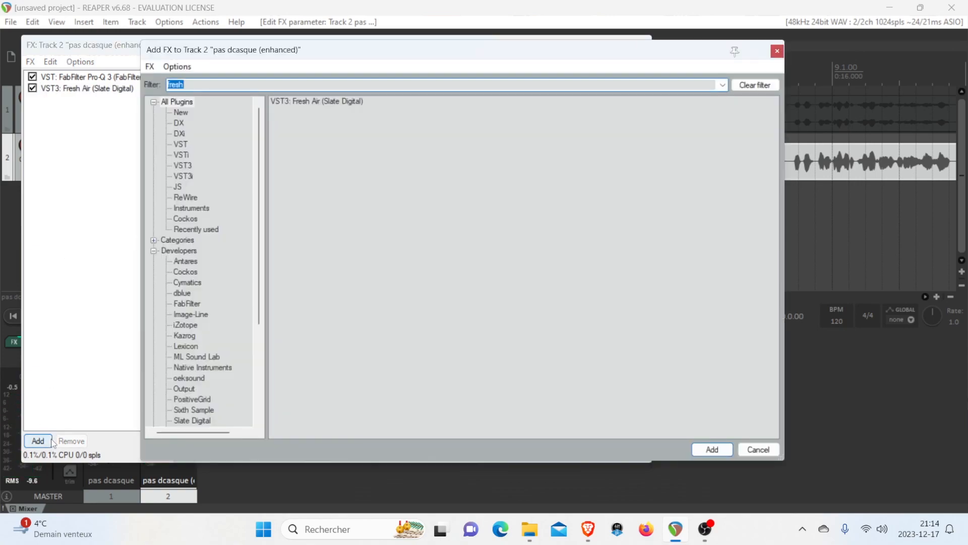
pyautogui.write('tel')
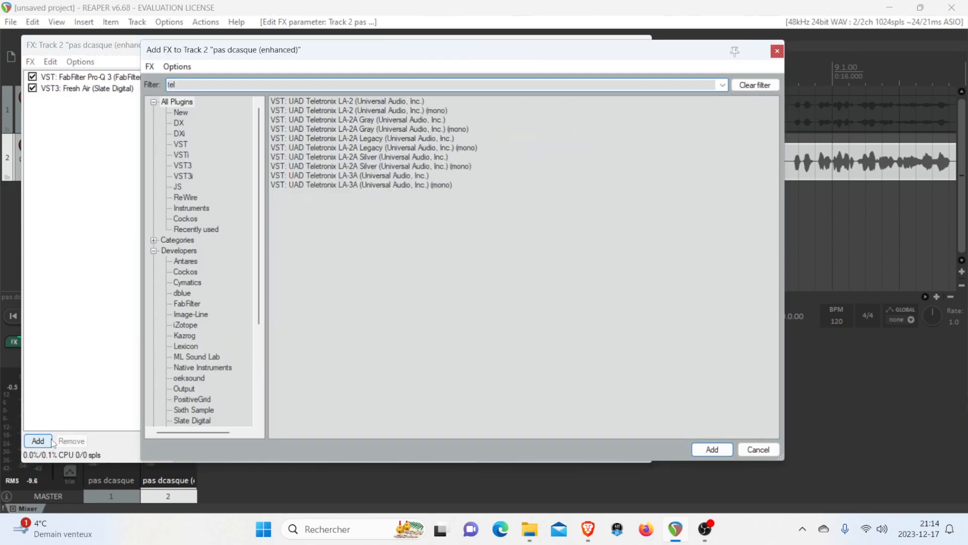
pyautogui.doubleClick(363, 139)
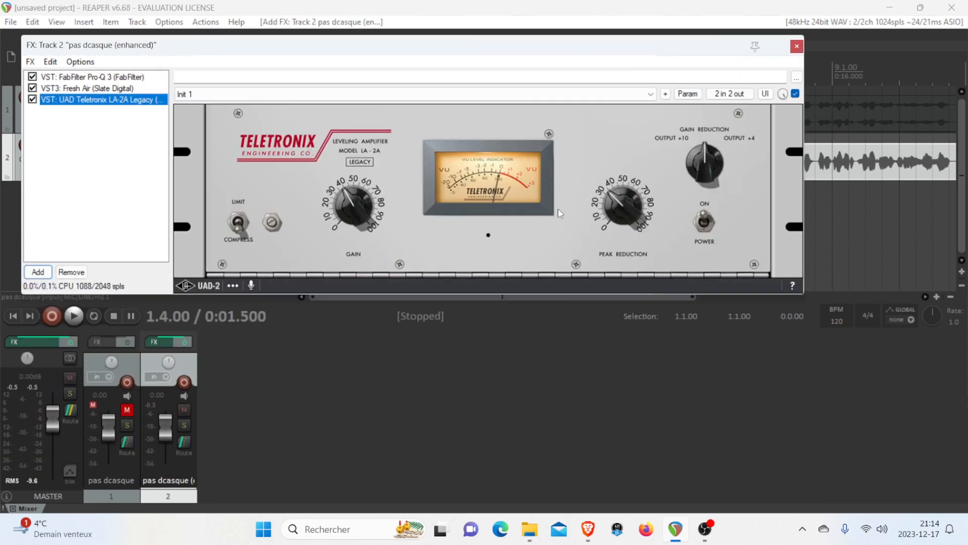
# Set the LA-2A's gain to about 50 and fine-tune its peak reduction during playback, and close the FX chain
pyautogui.moveTo(212, 46); pyautogui.dragTo(219, 57)
pyautogui.press('space')
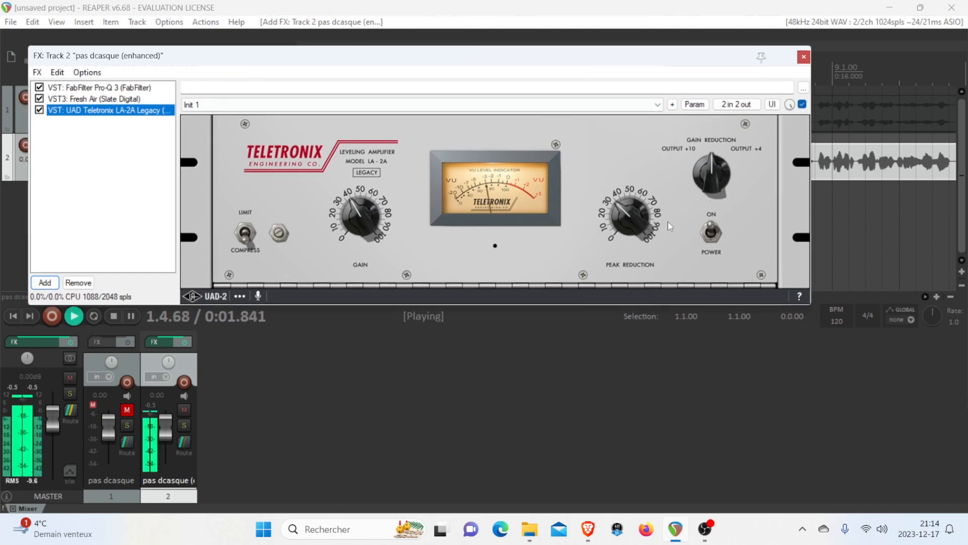
pyautogui.moveTo(626, 217); pyautogui.dragTo(623, 217)
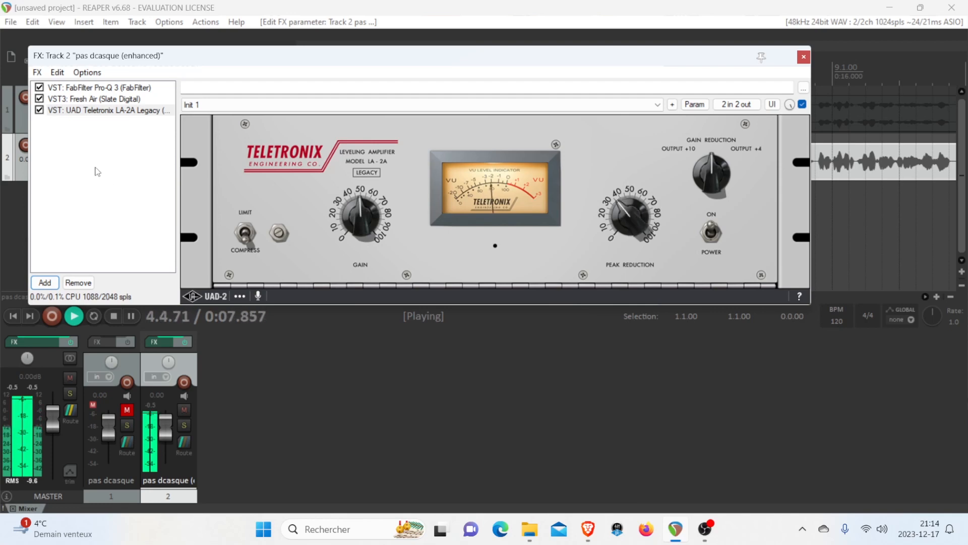
pyautogui.moveTo(131, 59); pyautogui.dragTo(157, 111)
pyautogui.press('space')
pyautogui.click(832, 110)
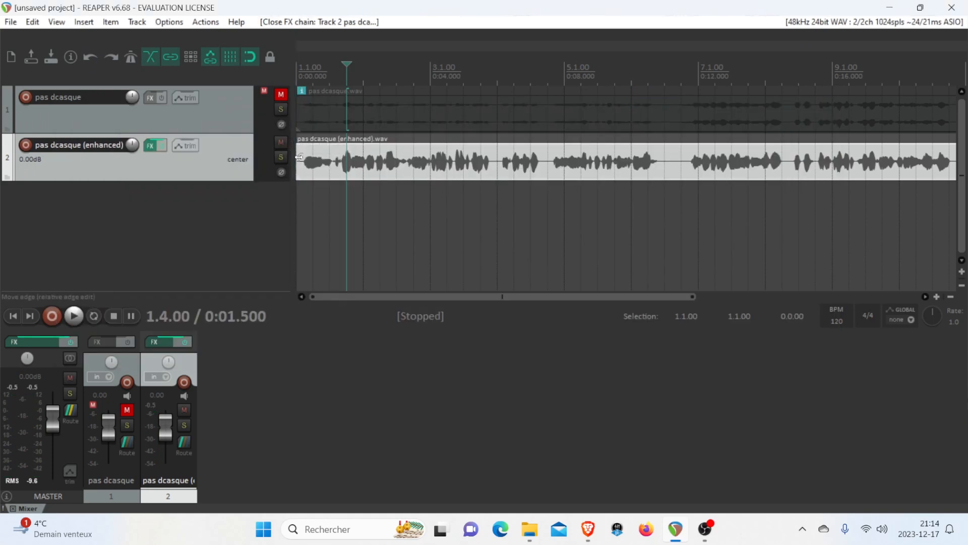
# Unmute the original "pas dcasque" track, listen to it soloed, and turn its solo off
pyautogui.click(281, 94)
pyautogui.click(281, 109)
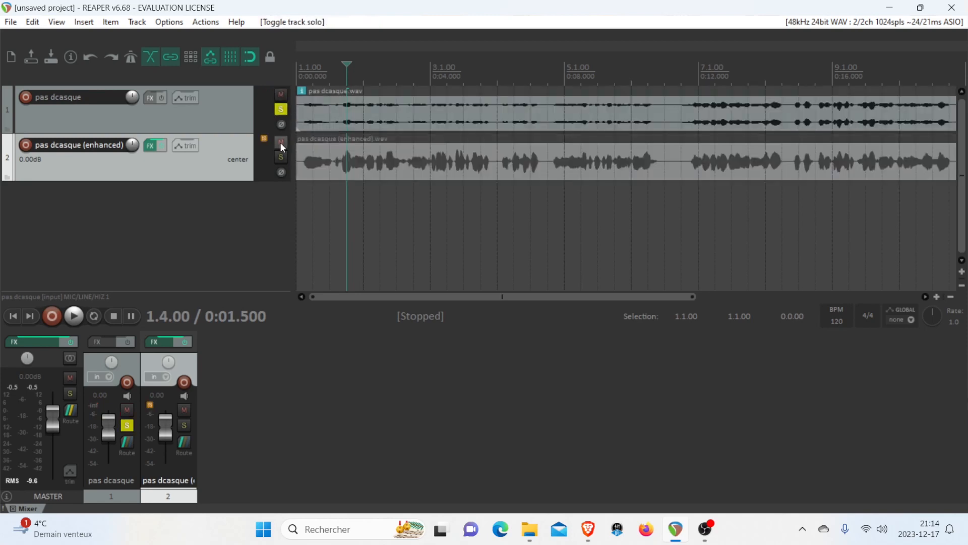
pyautogui.press('space')
pyautogui.scroll(-3, 398, 180)
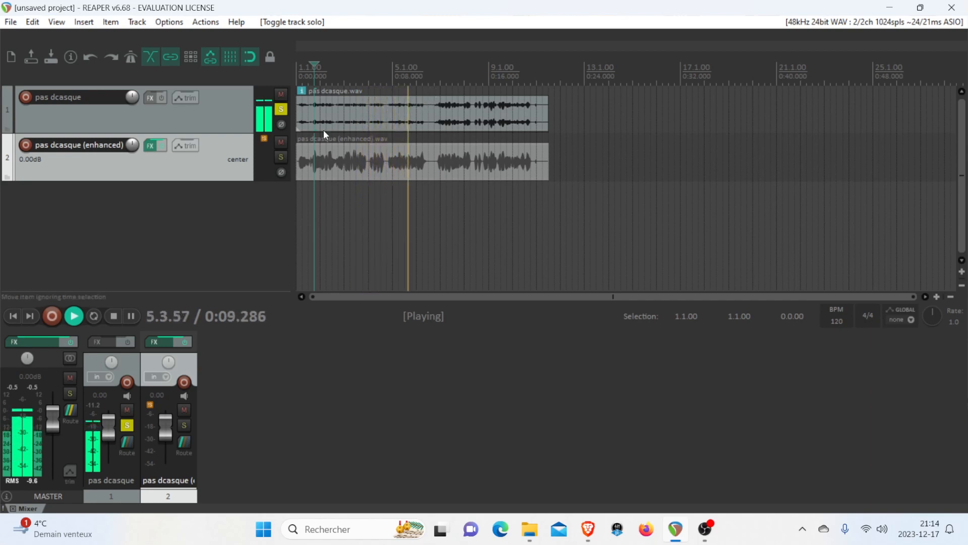
pyautogui.click(282, 109)
pyautogui.press('space')
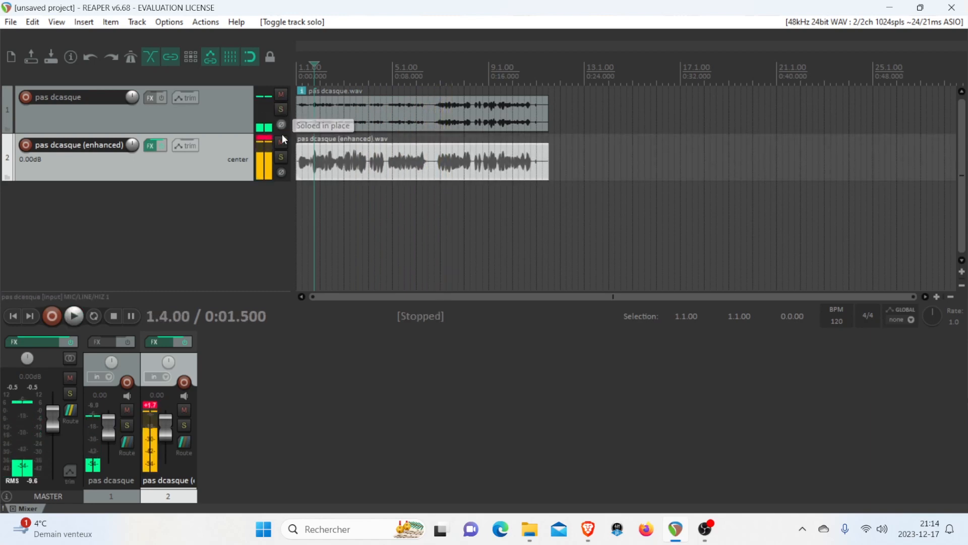
# Solo the "pas dcasque (enhanced)" track and play it back from 1.4.00 for comparison
pyautogui.click(281, 157)
pyautogui.press('space')
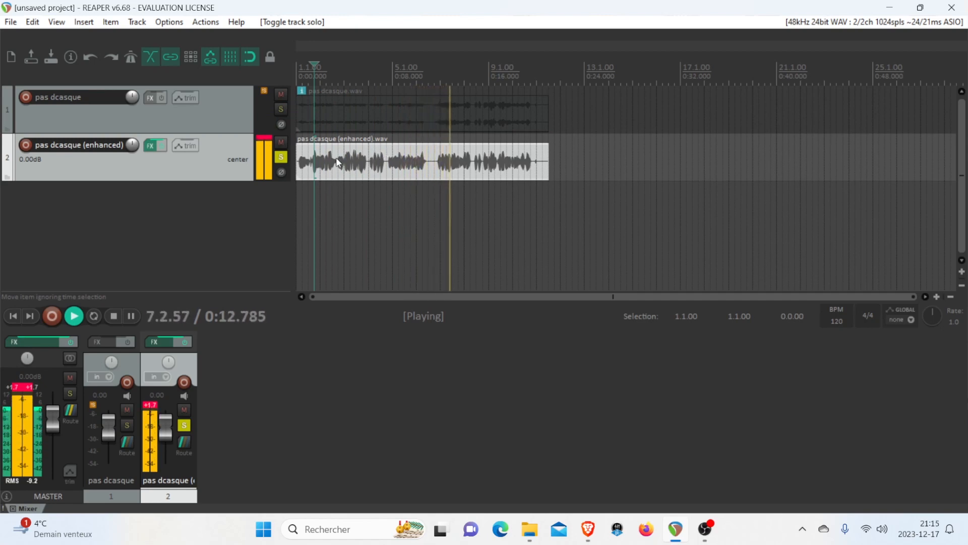
pyautogui.press('space')
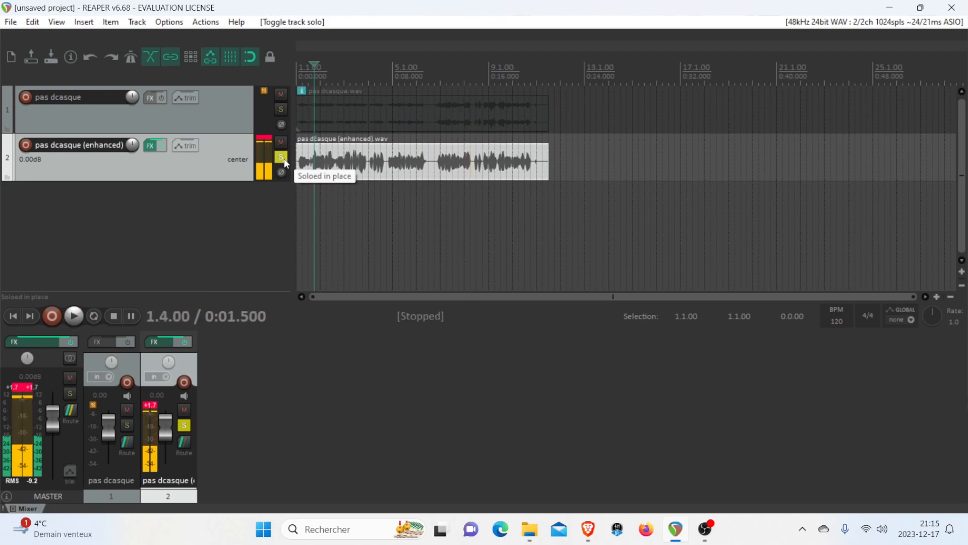